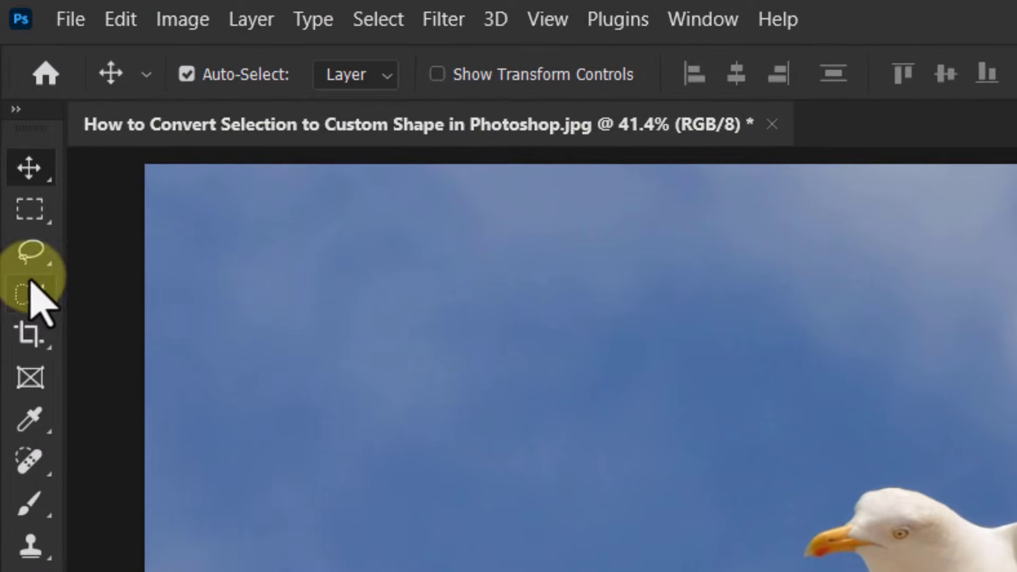
Select the whole flying seagull, wings and tail included, with the Object Selection Tool.
left_click(29, 294)
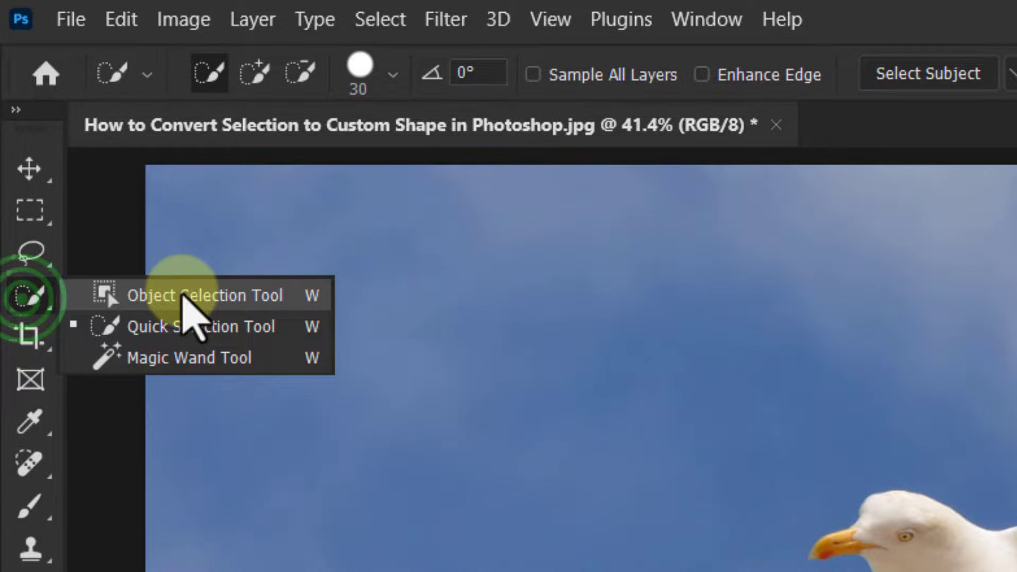
left_click(190, 294)
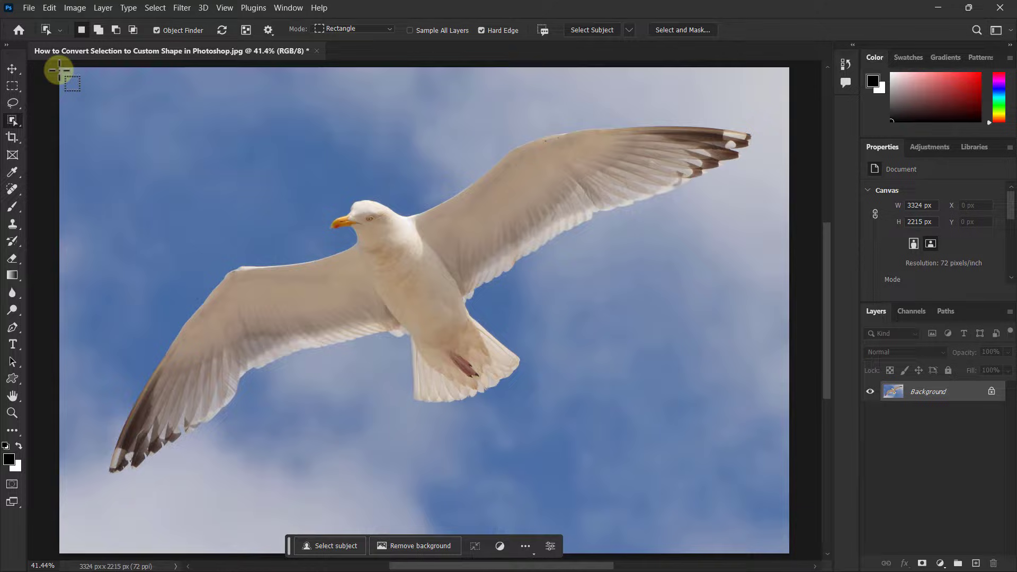
left_click_drag(64, 71, 760, 526)
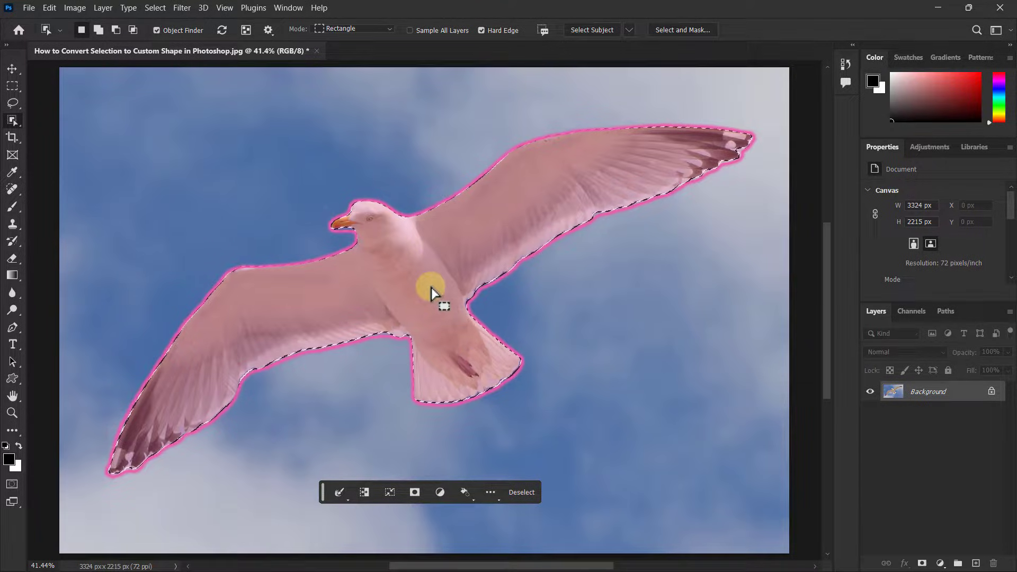
left_click(12, 69)
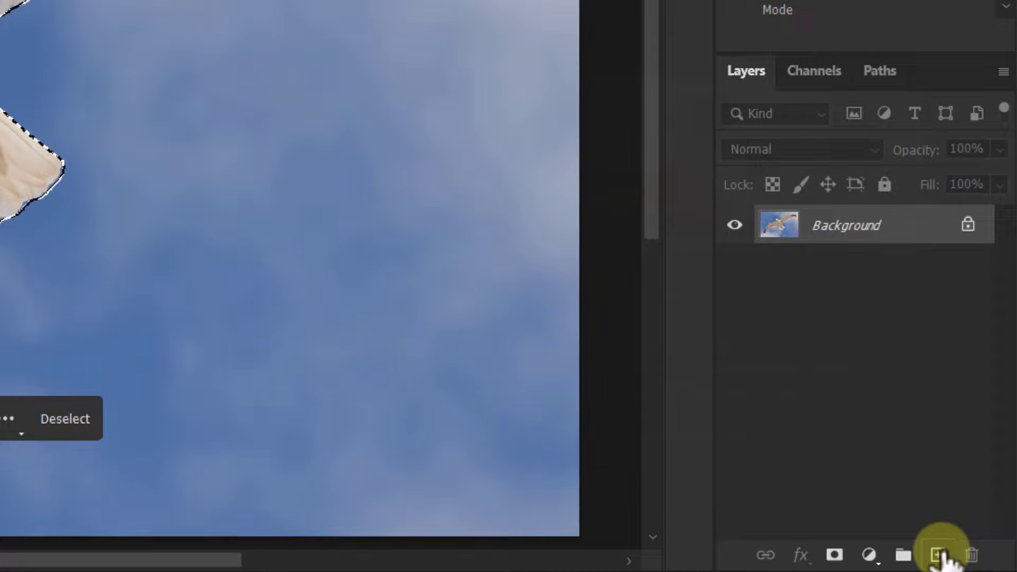
Add an empty Layer 1 above the Background and make it the active layer.
left_click(939, 555)
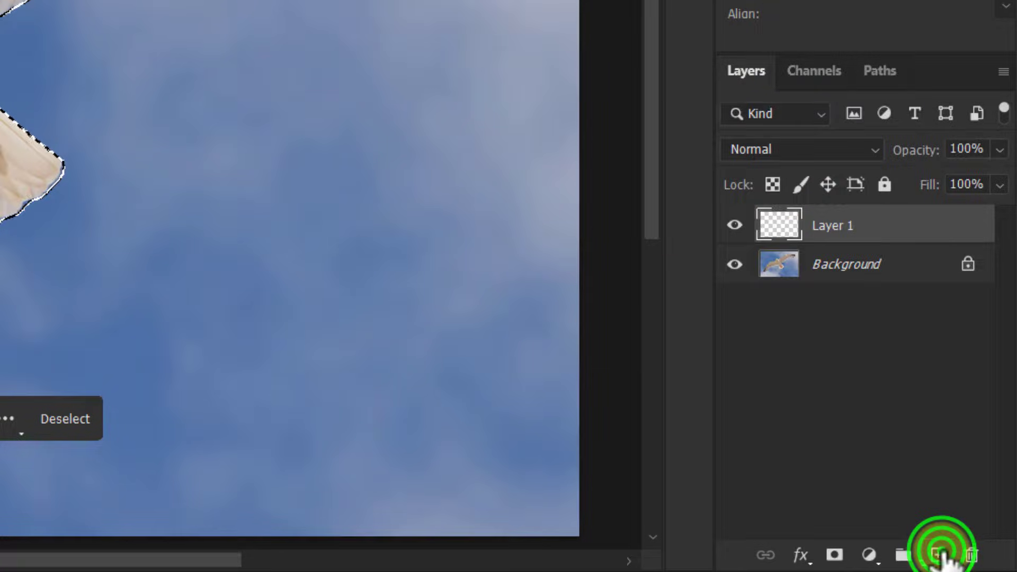
left_click(789, 225)
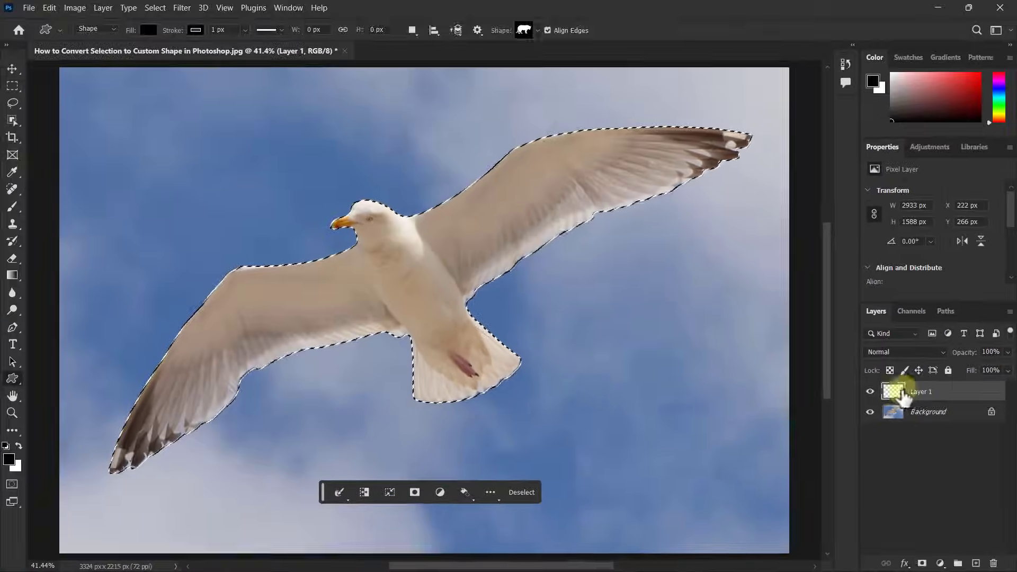
left_click(10, 68)
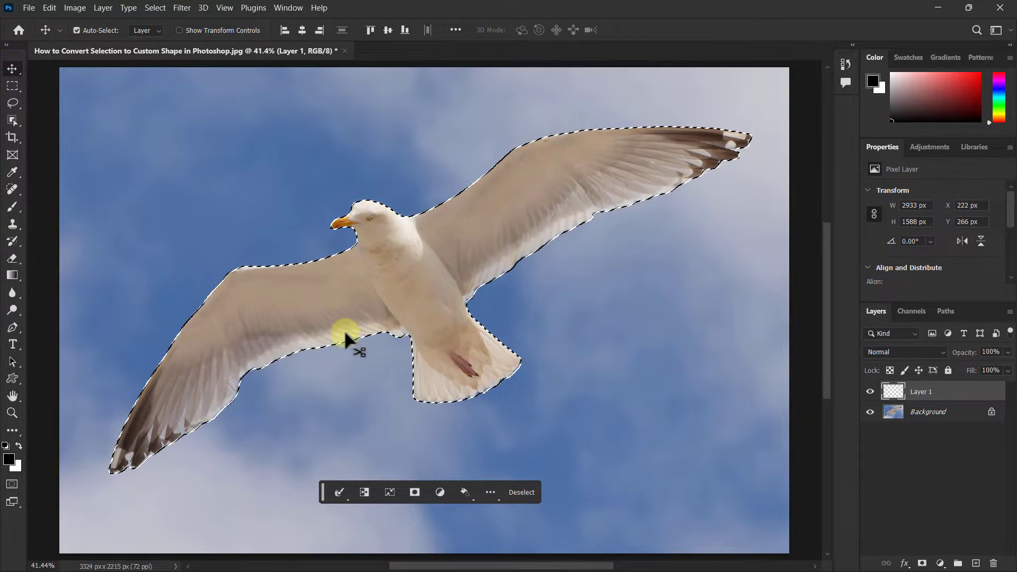
Show the Paths panel and convert the seagull selection into a Work Path.
left_click(288, 7)
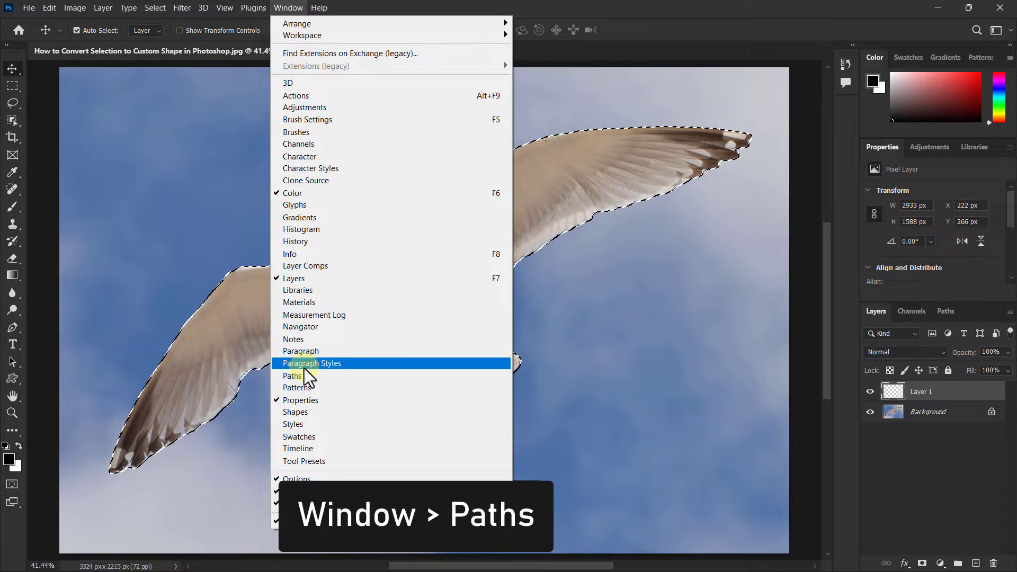
left_click(288, 377)
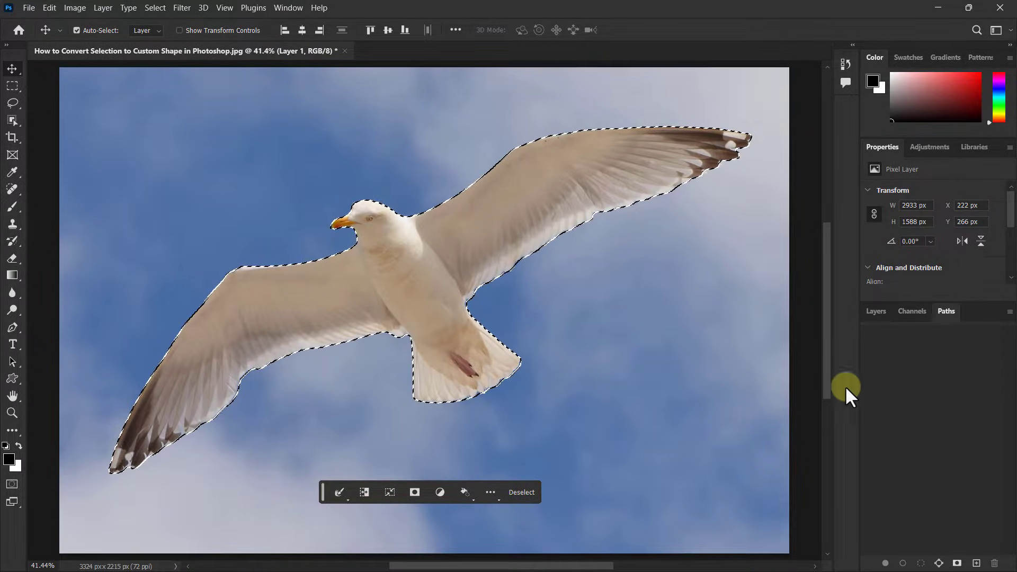
left_click(947, 313)
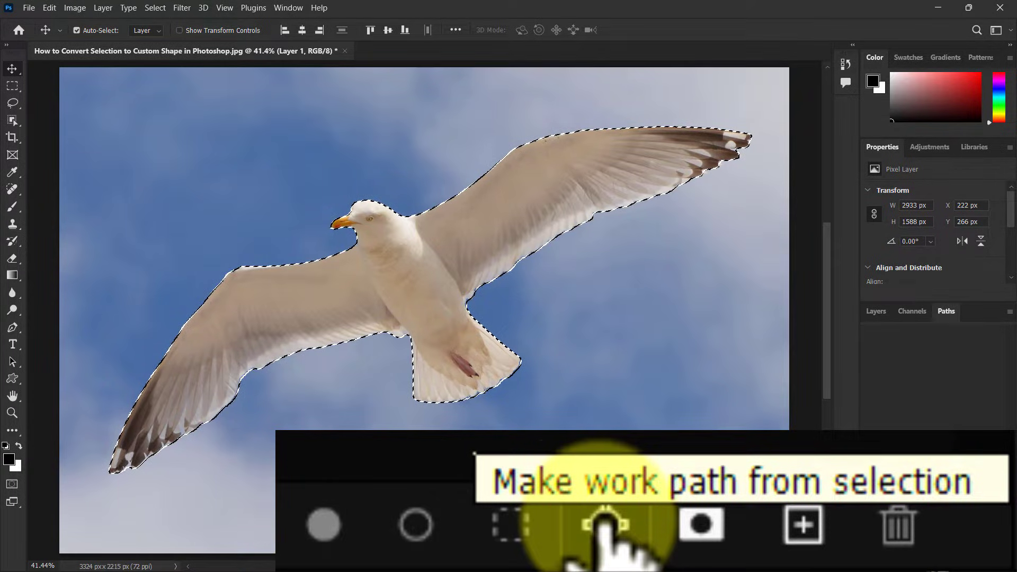
left_click(604, 528)
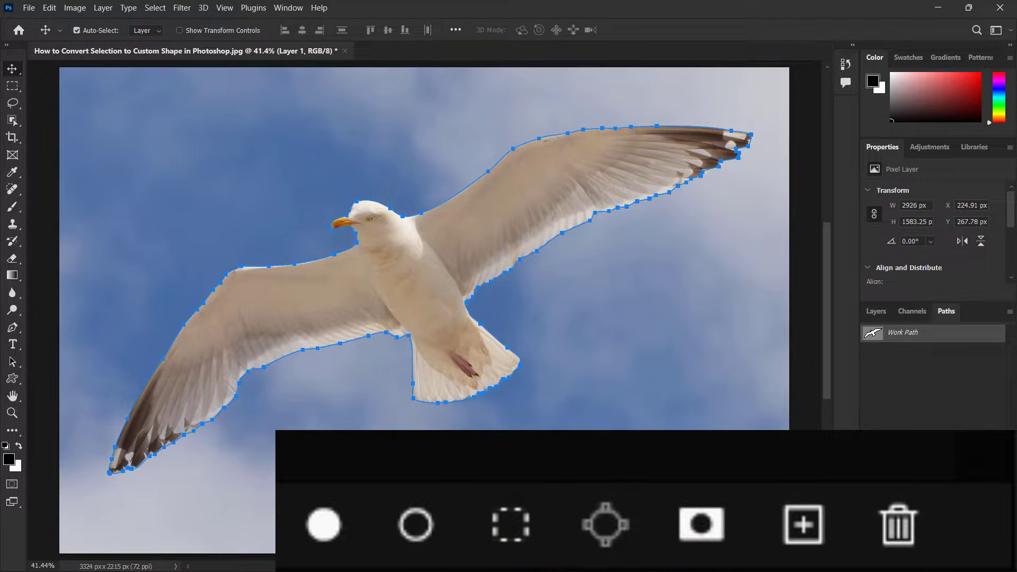
left_click(869, 332)
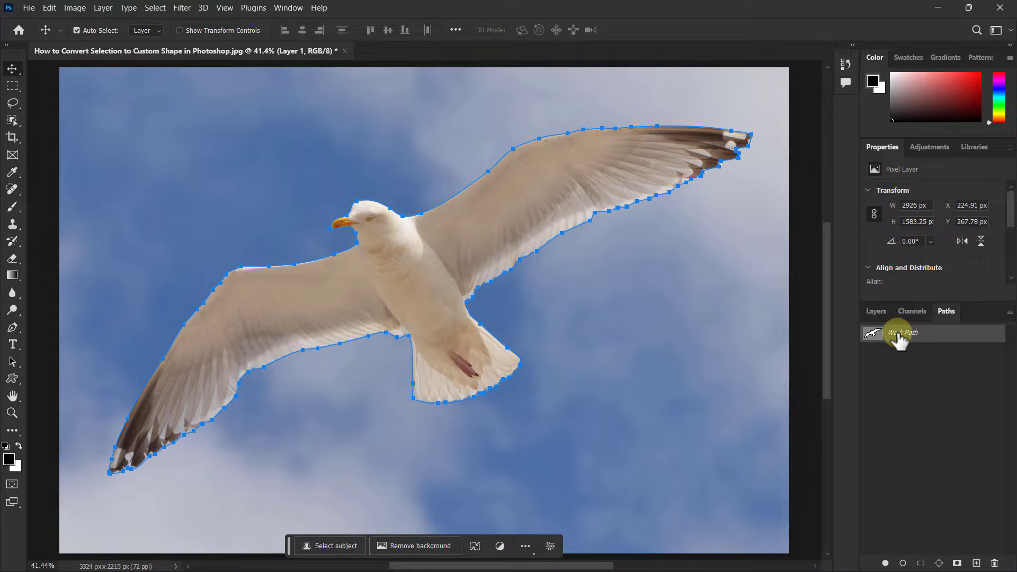
Return to the Layers list and activate the Rectangle shape tool.
left_click(877, 311)
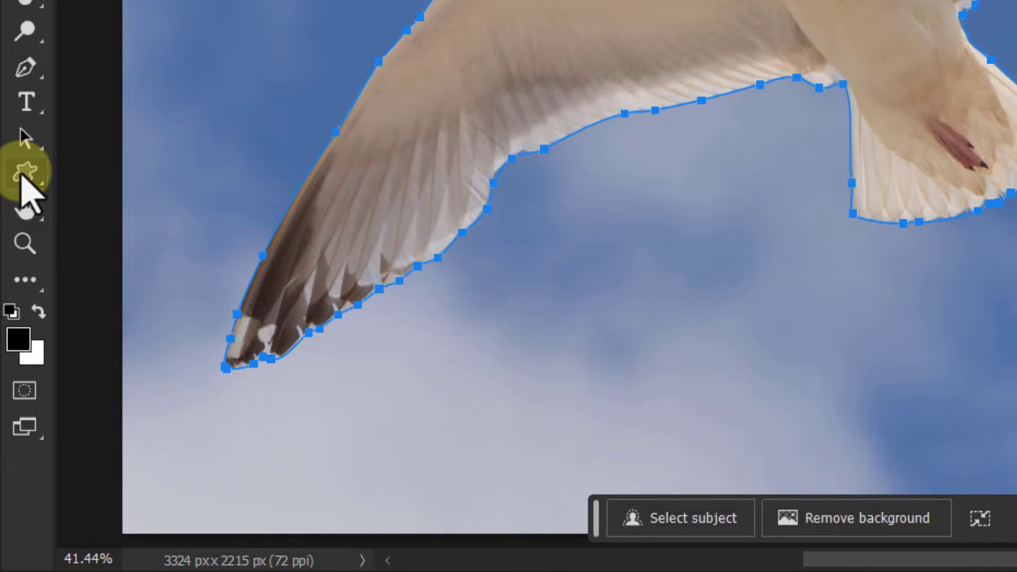
left_click(24, 172)
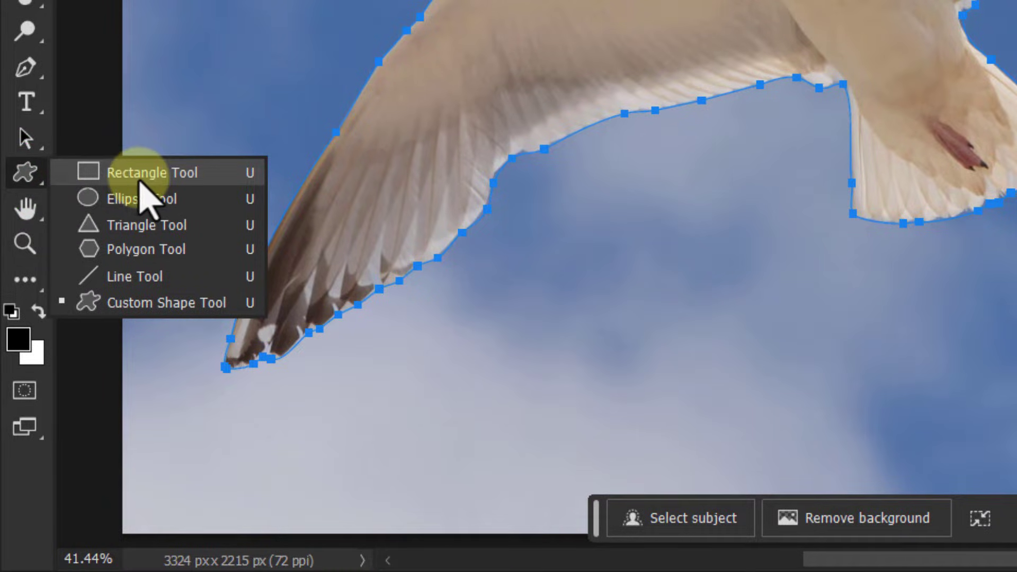
left_click(138, 180)
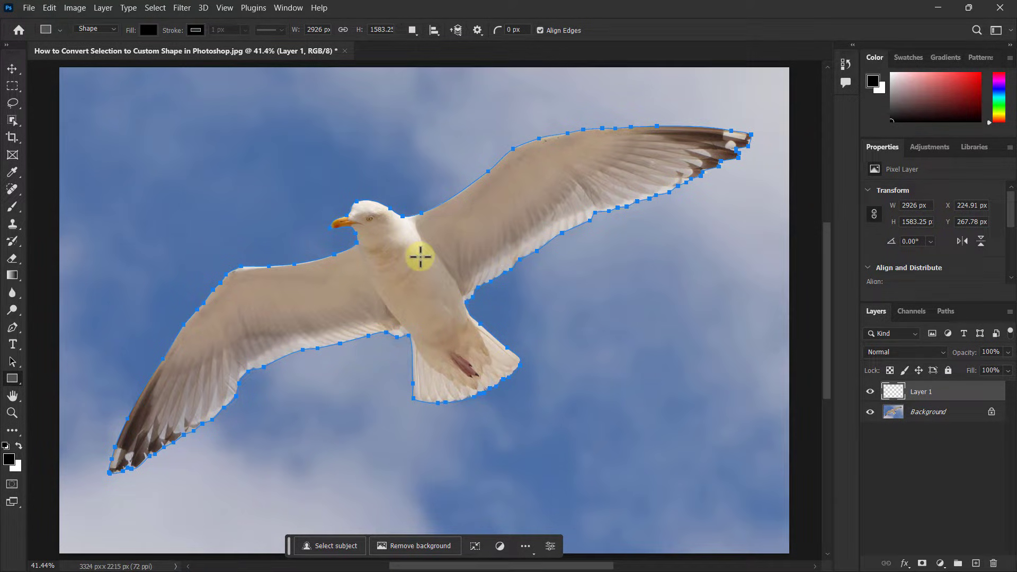
Fill the gull's work path with solid black on Layer 1.
right_click(413, 258)
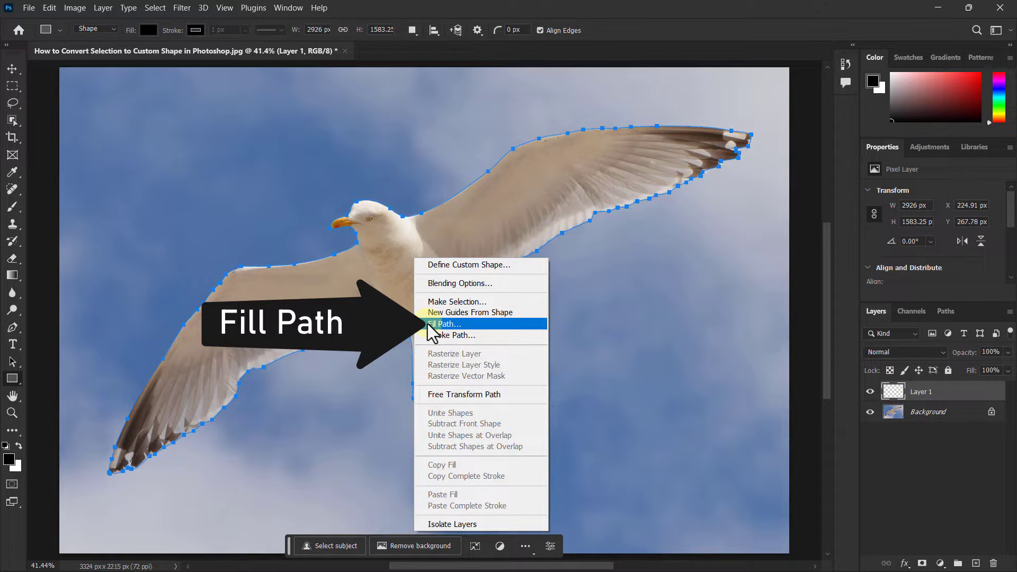
left_click(429, 324)
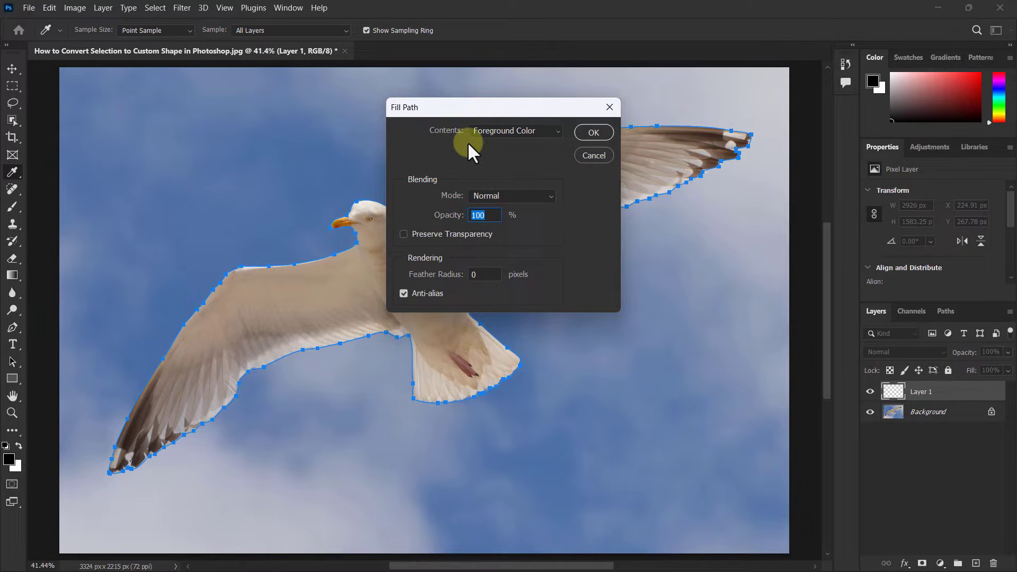
left_click(593, 132)
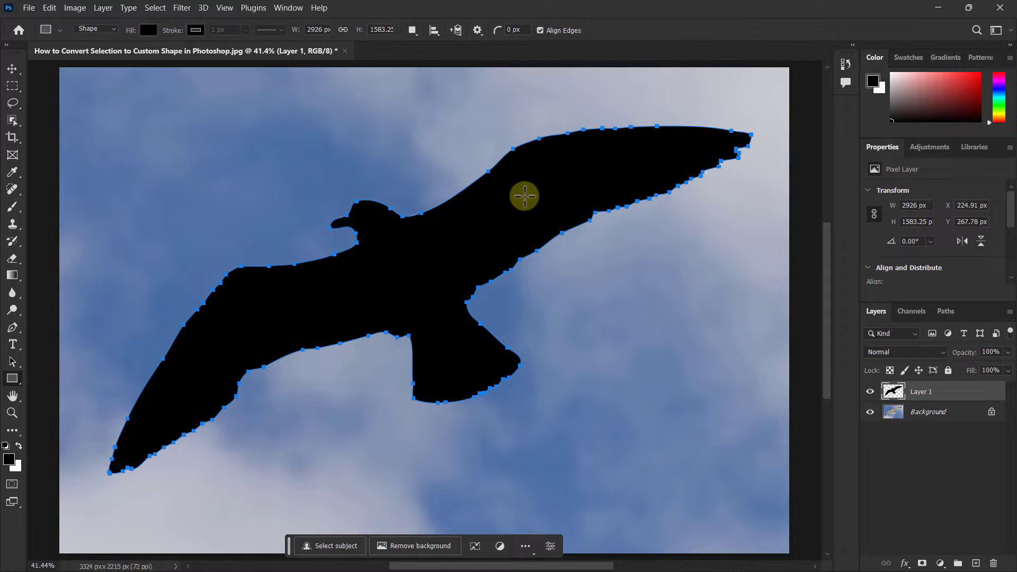
Define the bird path as a custom shape named 'Custom Bird Shape'.
right_click(525, 196)
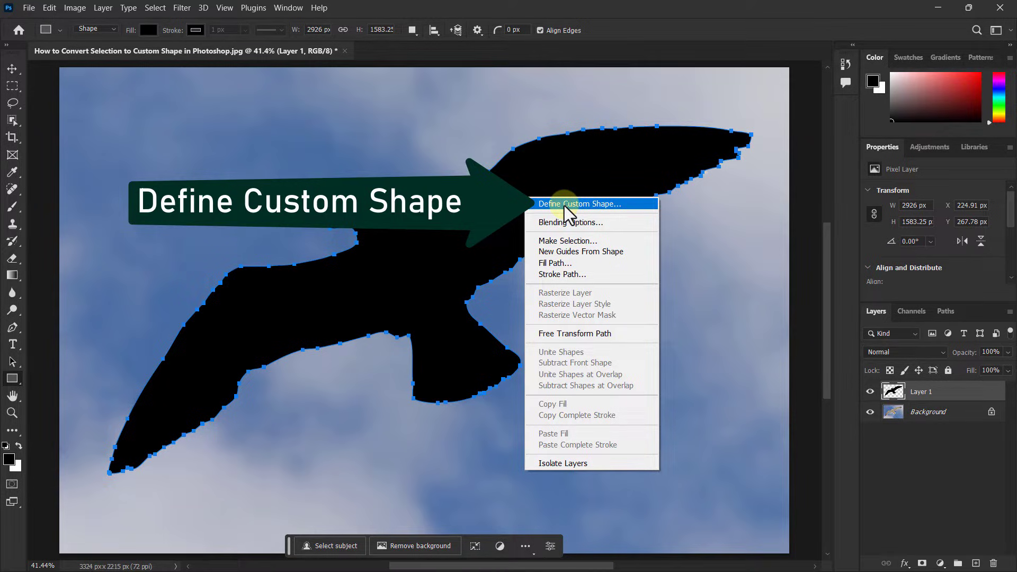
left_click(564, 205)
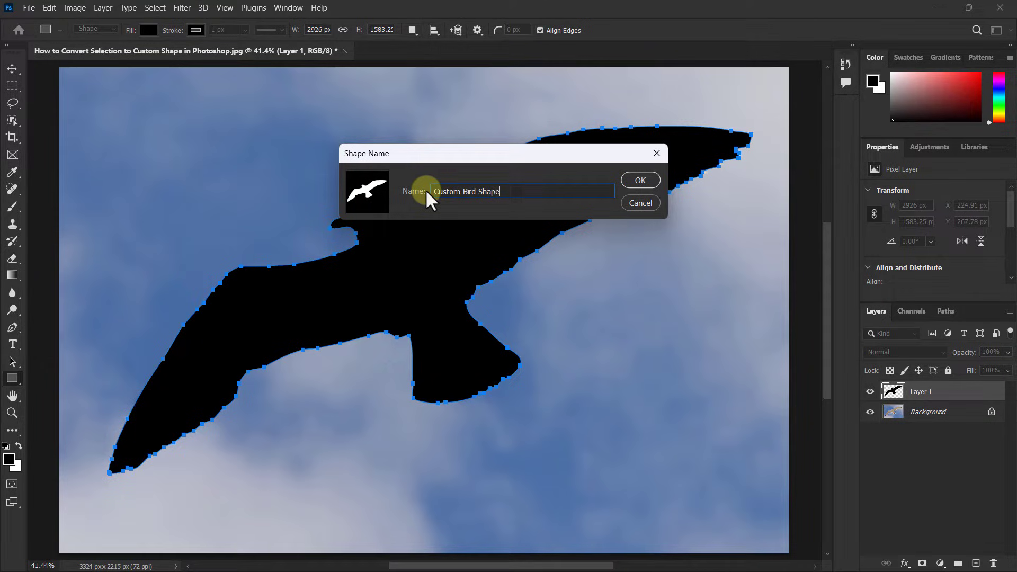
left_click(643, 181)
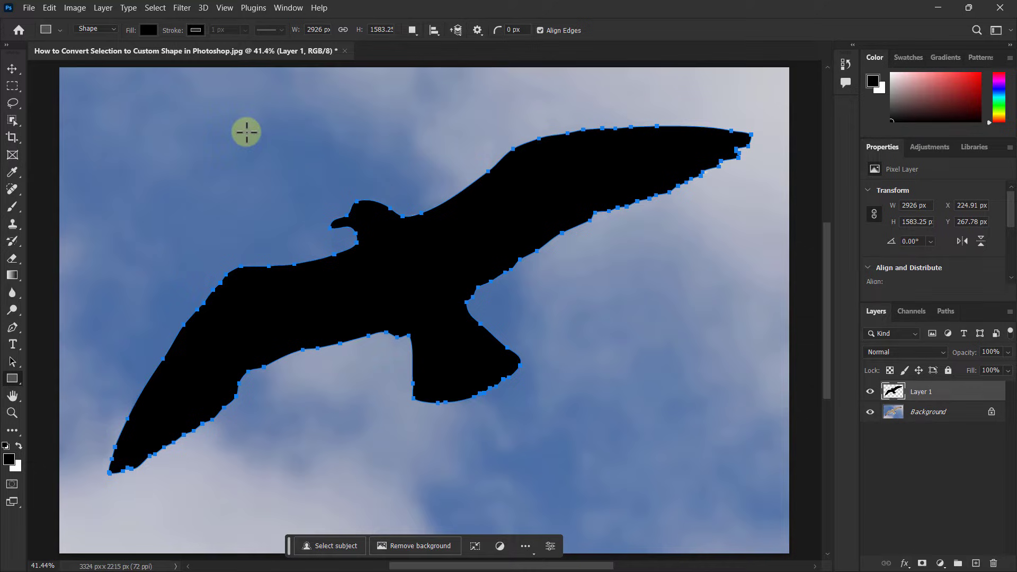
left_click(12, 69)
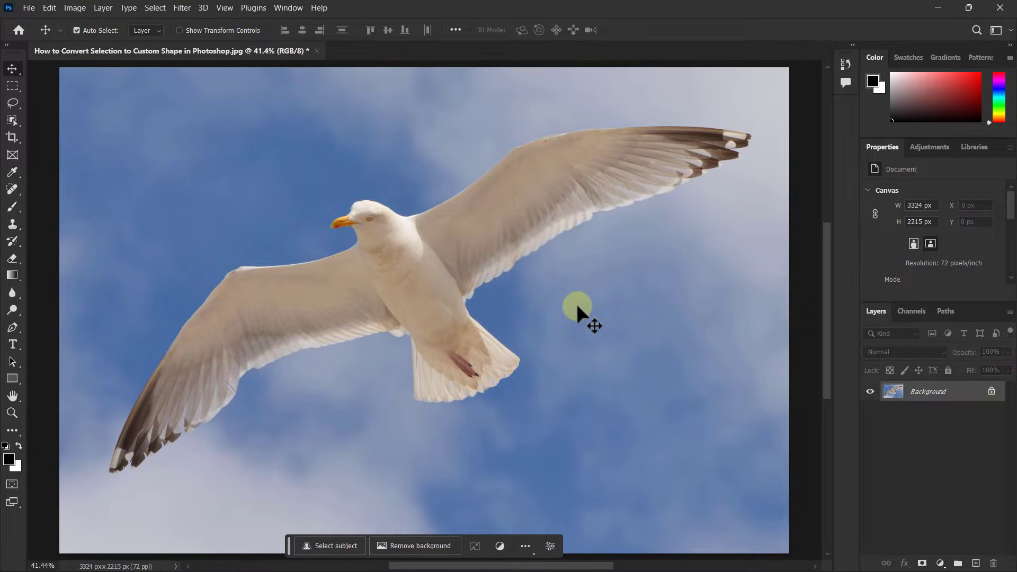
Show the Shapes library and pick the new seagull silhouette shape.
left_click(293, 8)
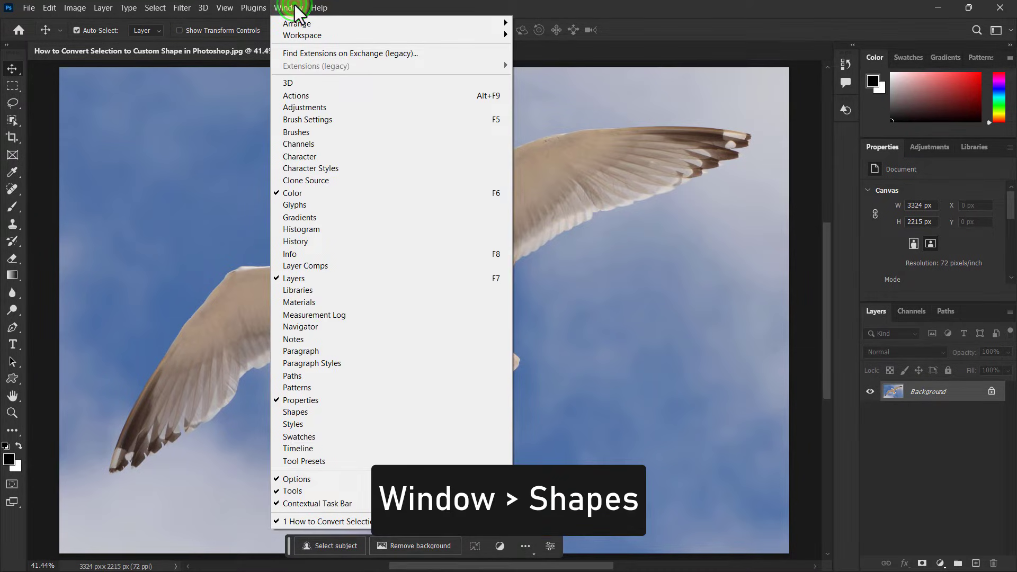
left_click(296, 412)
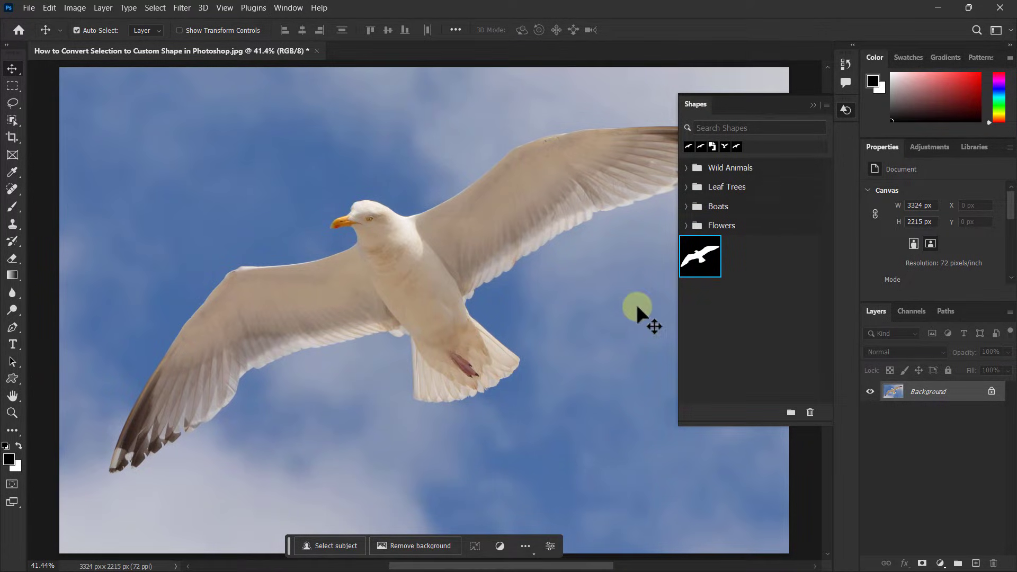
left_click(704, 257)
Place the bird shape on the canvas, enlarge it, and position it at X 313.53 px, Y 563.31 px.
left_click_drag(703, 258, 234, 188)
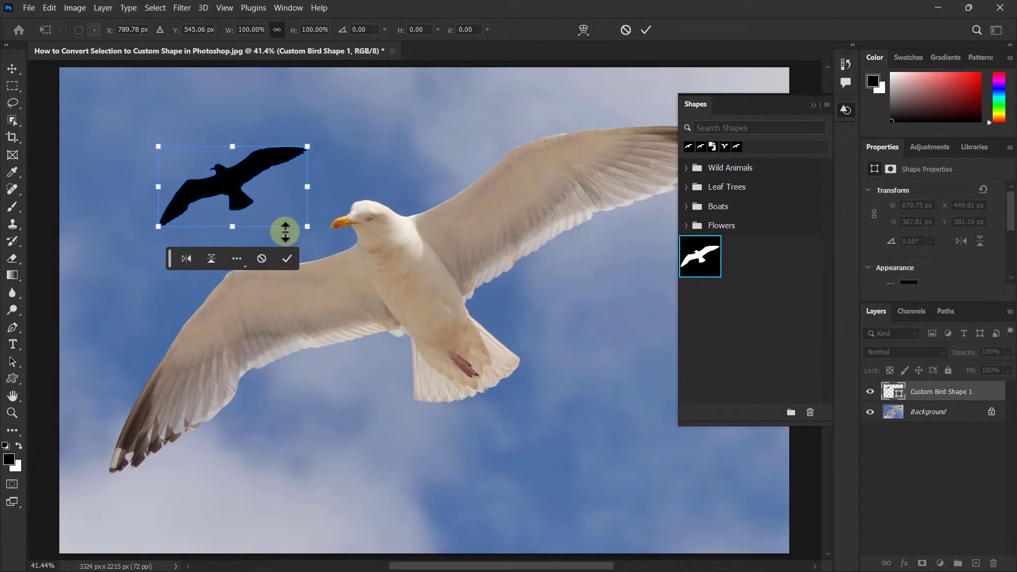
left_click_drag(298, 223, 423, 308)
left_click_drag(239, 162, 390, 265)
left_click(334, 250)
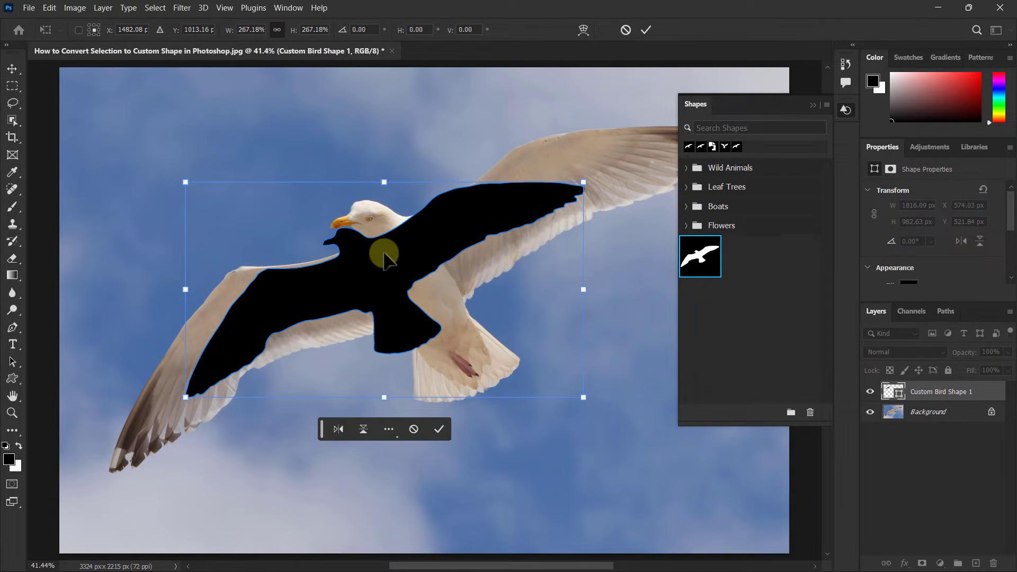
left_click(439, 431)
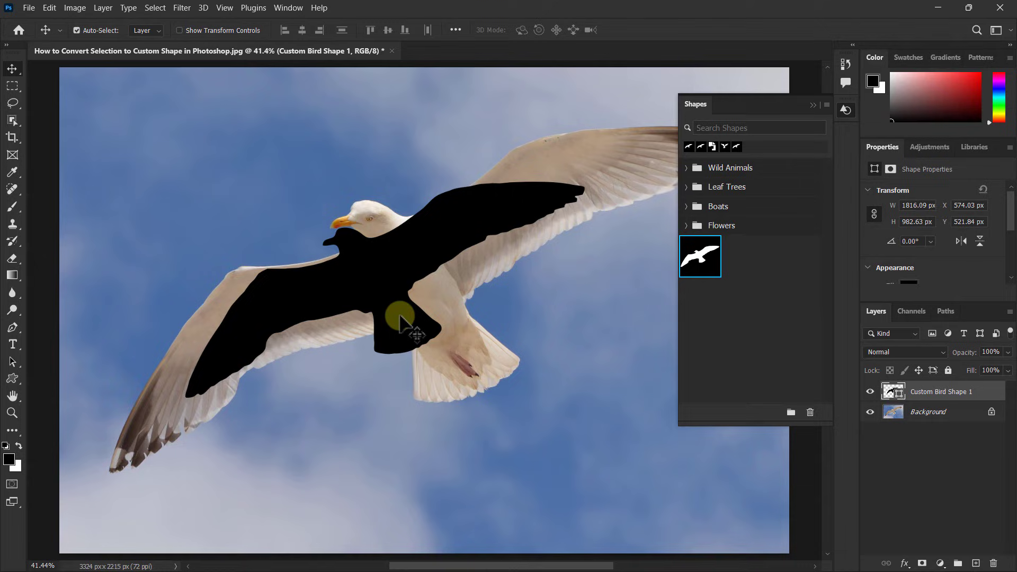
left_click_drag(383, 283, 328, 275)
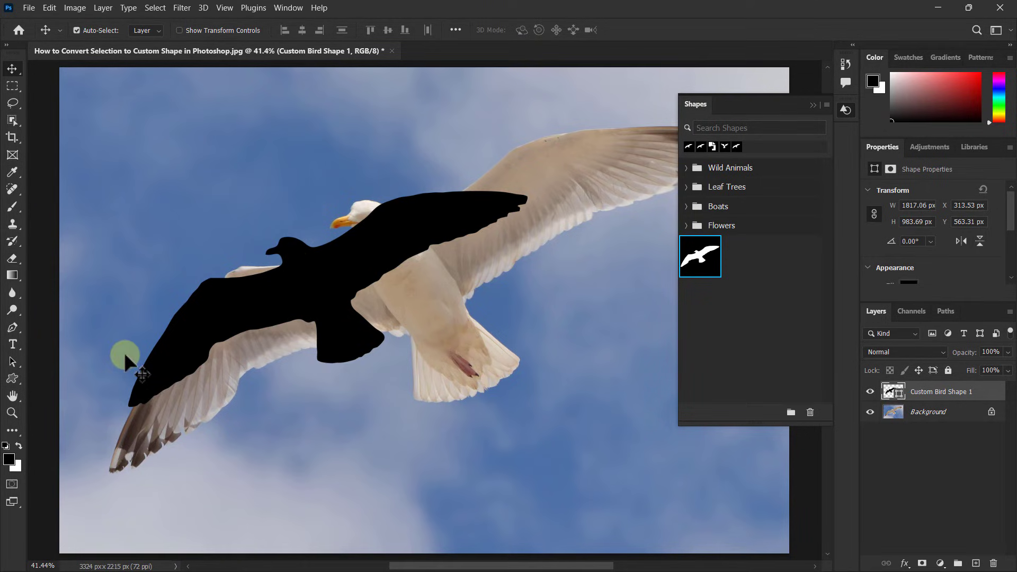
left_click_drag(12, 379, 60, 380)
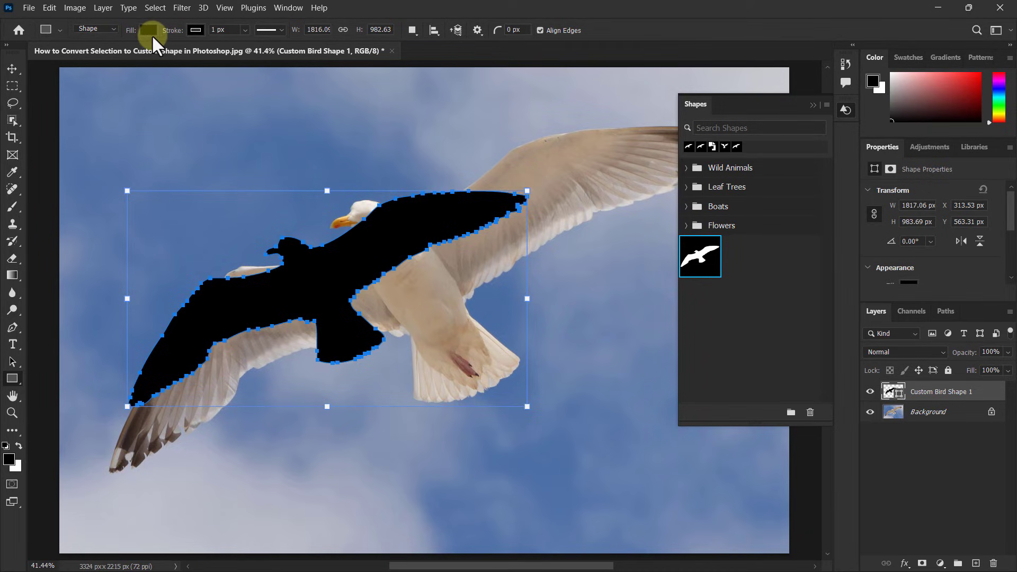
Change the bird shape's fill from black to yellow-orange and shift it right over the gull.
left_click(149, 30)
left_click(138, 101)
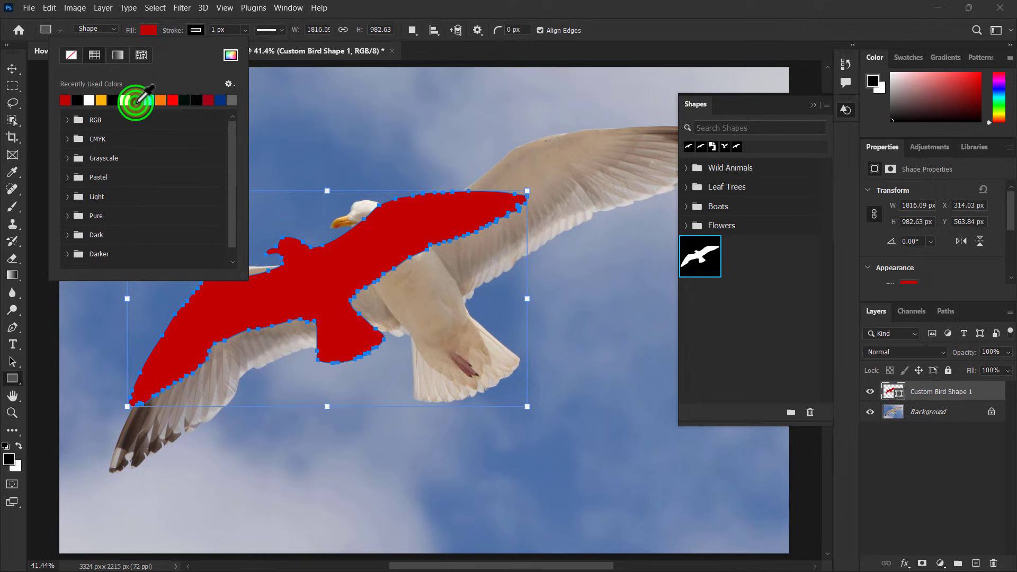
left_click(159, 101)
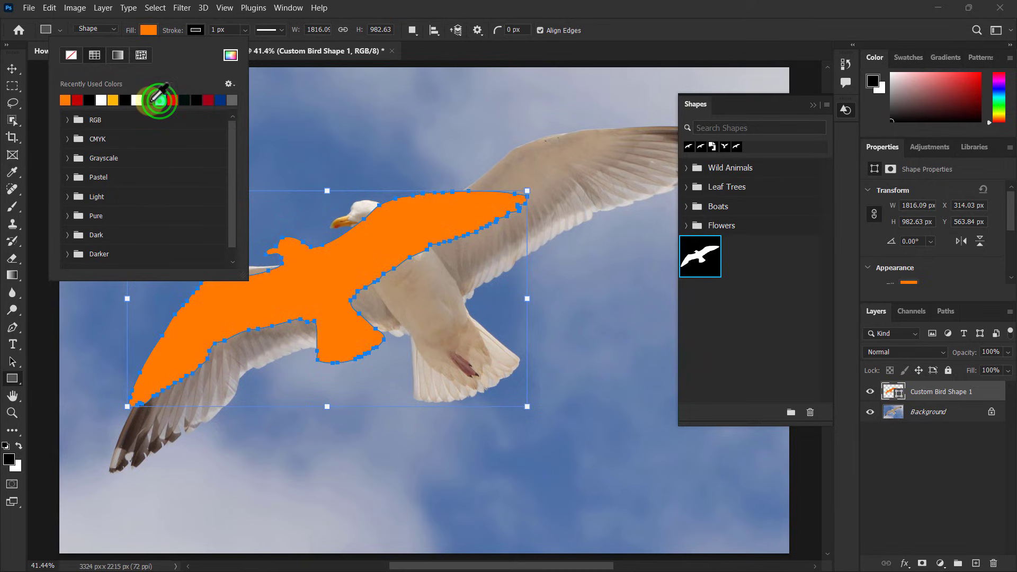
left_click(196, 100)
left_click(220, 100)
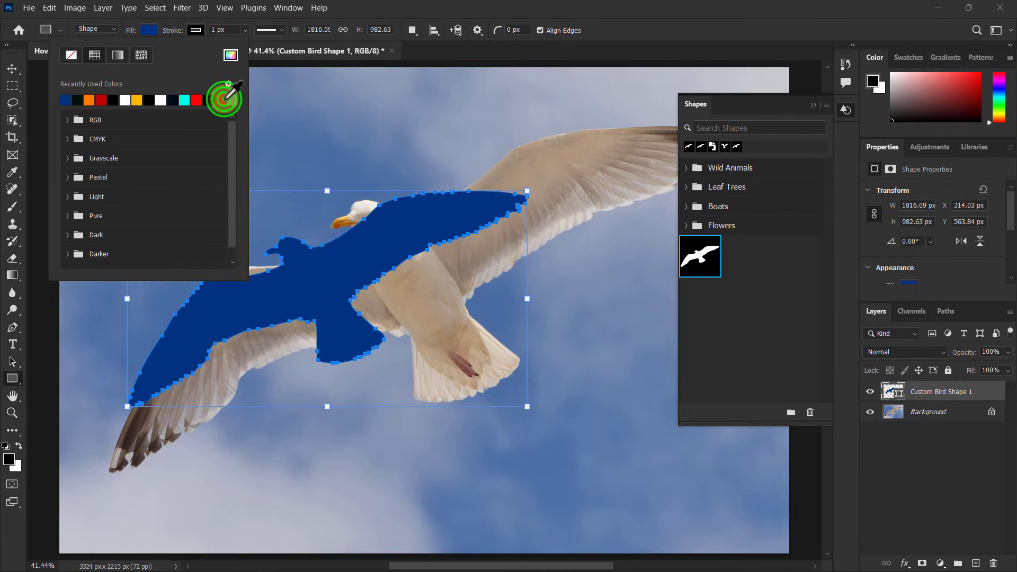
left_click(137, 101)
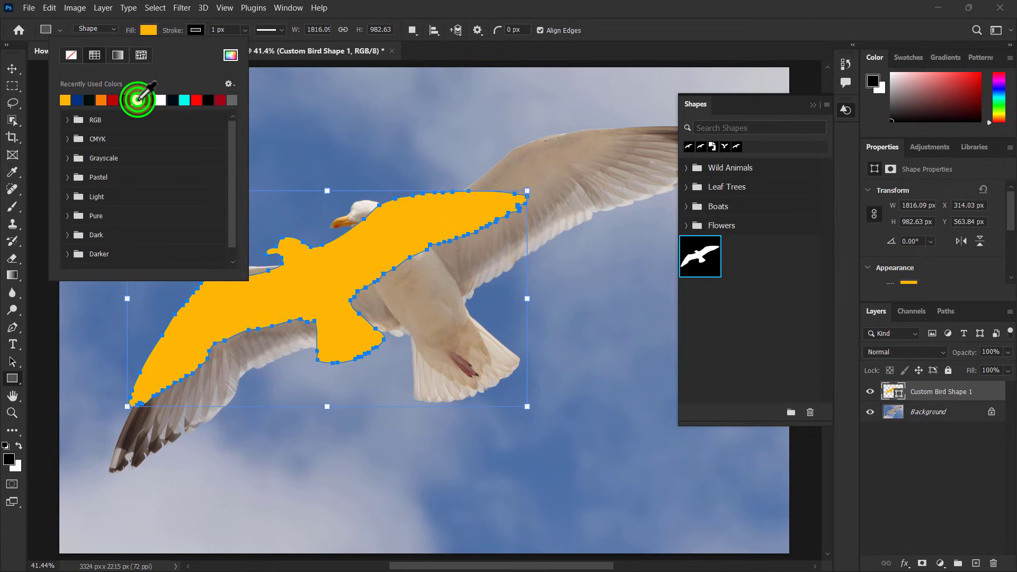
left_click(12, 67)
left_click_drag(334, 273, 398, 257)
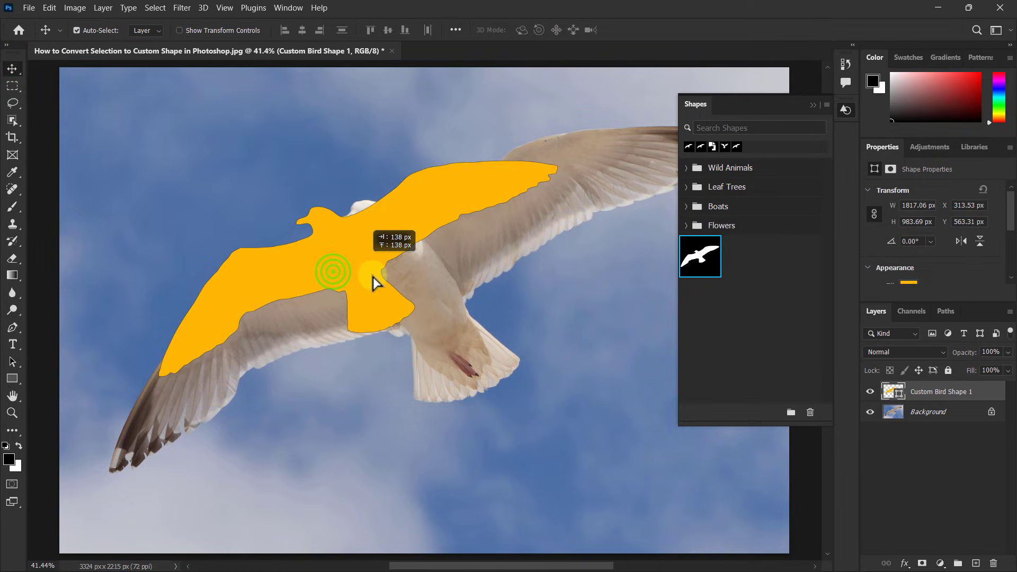